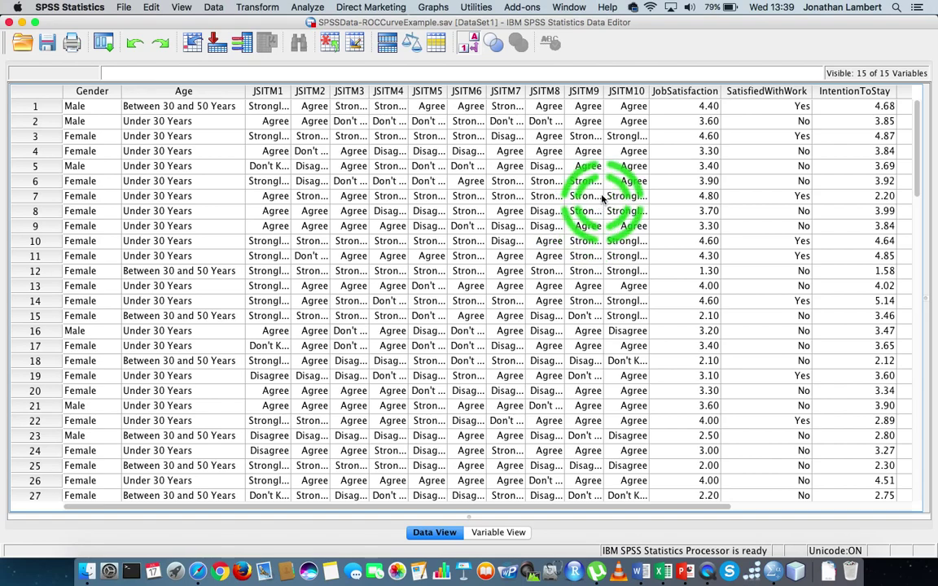
Select the IntentionToStay, JobSatisfaction, Gender and Age columns in the data view.
left_click(851, 91)
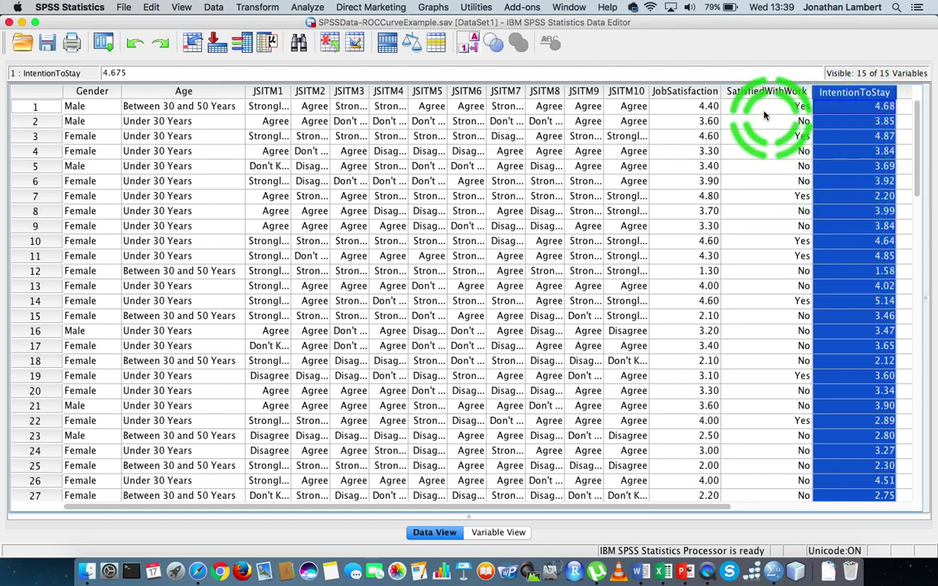
left_click(688, 92)
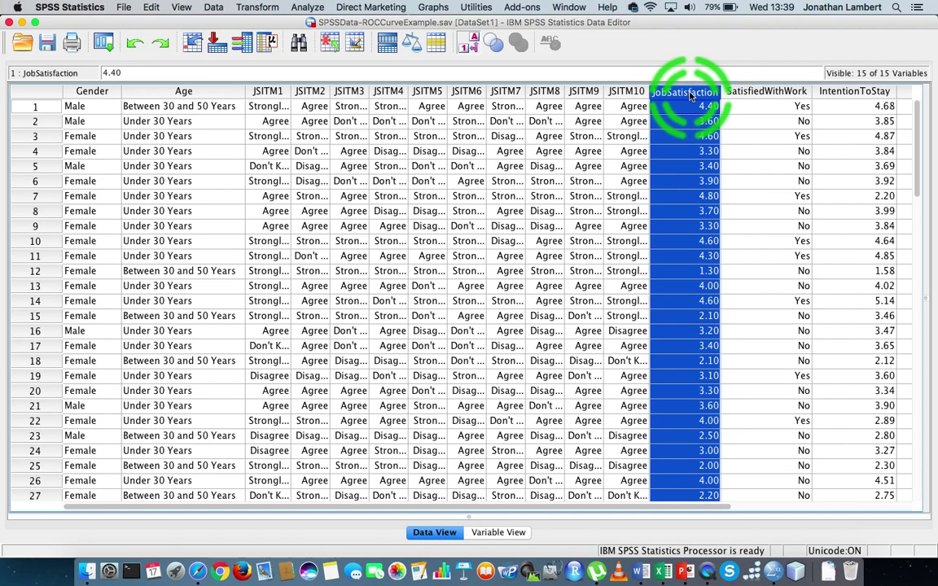
left_click(92, 92)
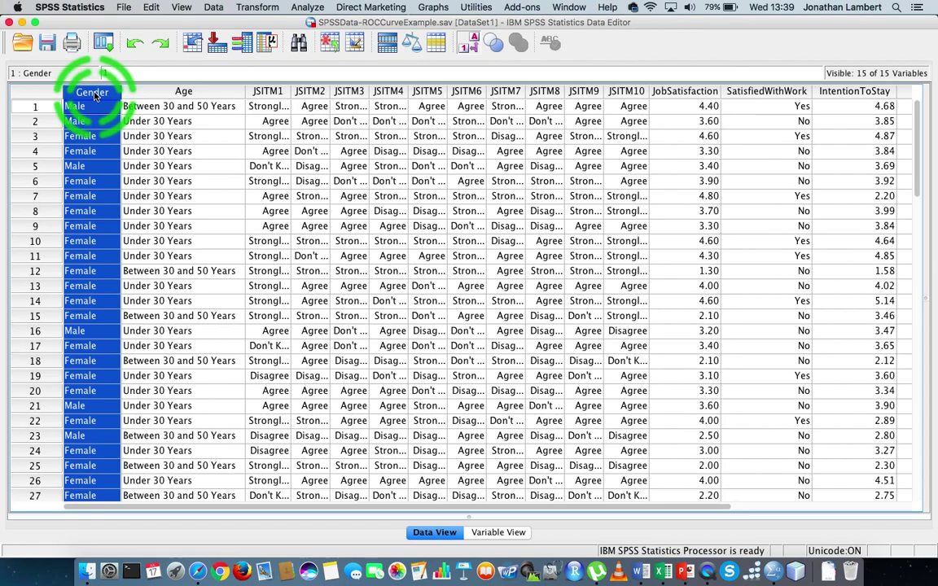
left_click(175, 94)
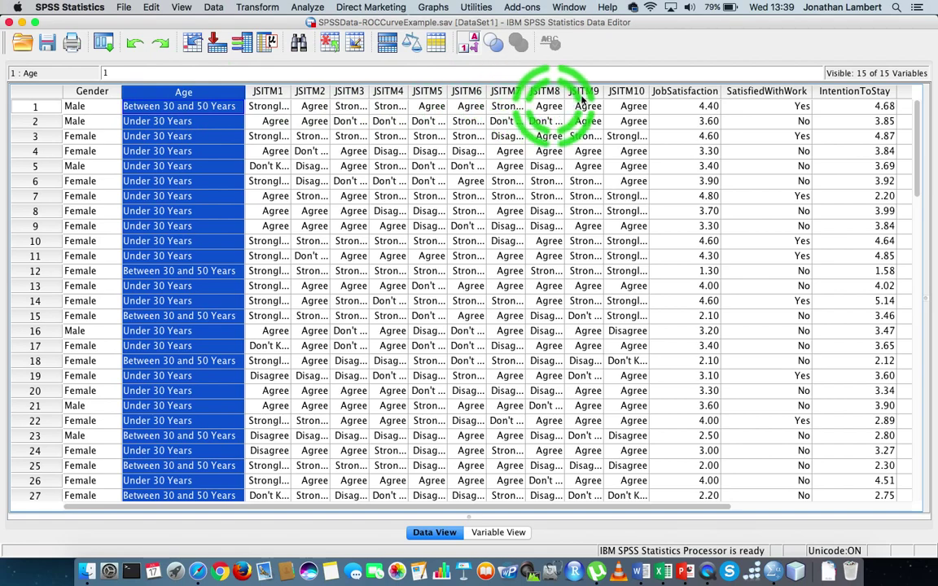
left_click(689, 94)
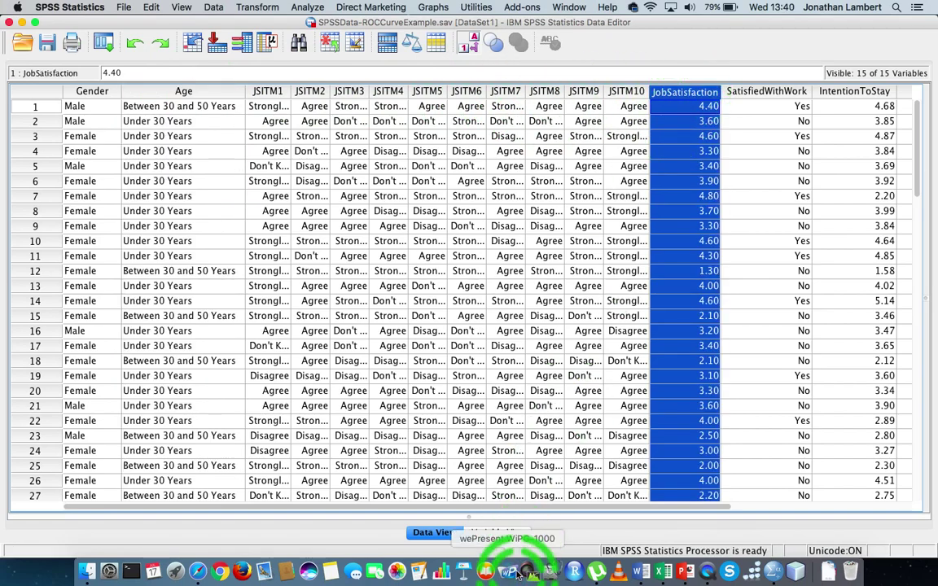
In Variable View, open Gender's value labels showing 0 = Female and 1 = Male.
left_click(498, 532)
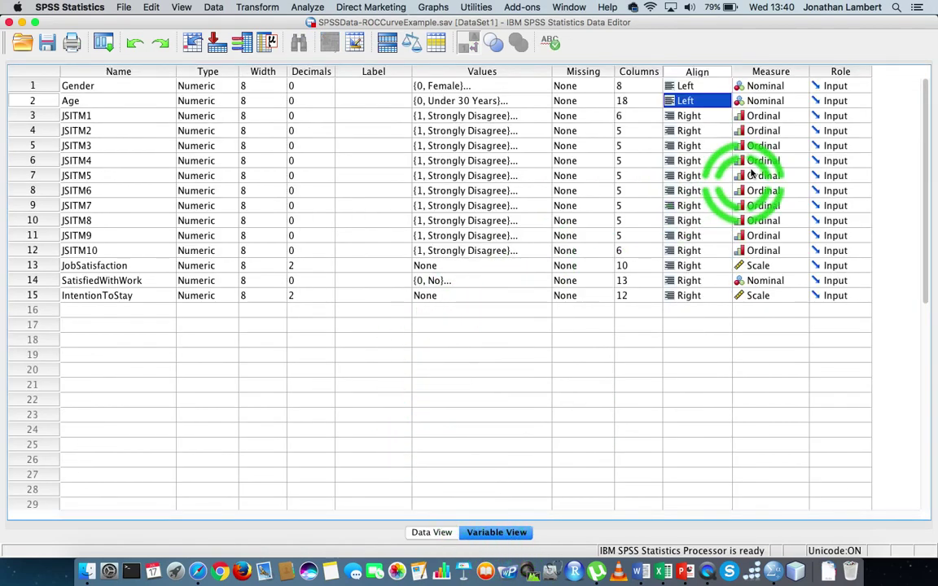
left_click(32, 265)
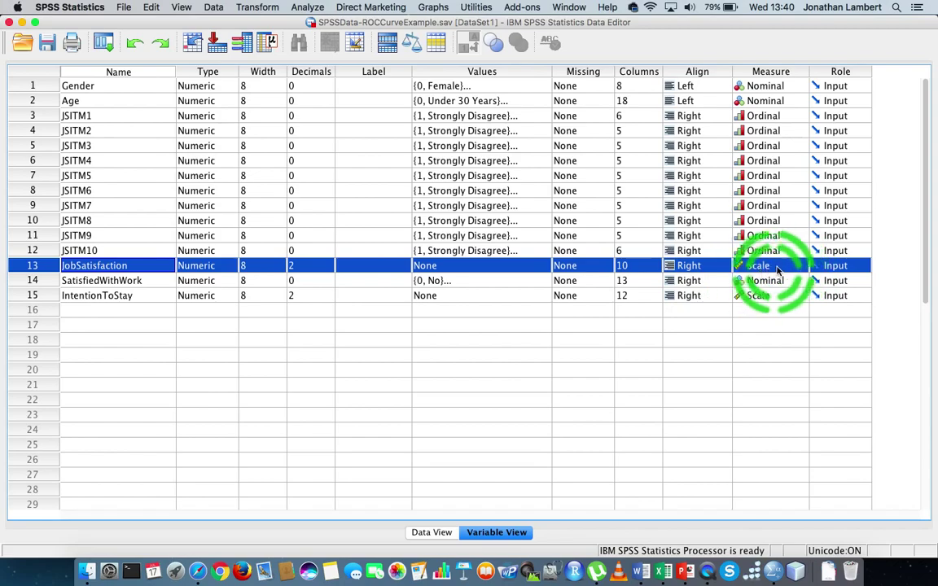
left_click(33, 85)
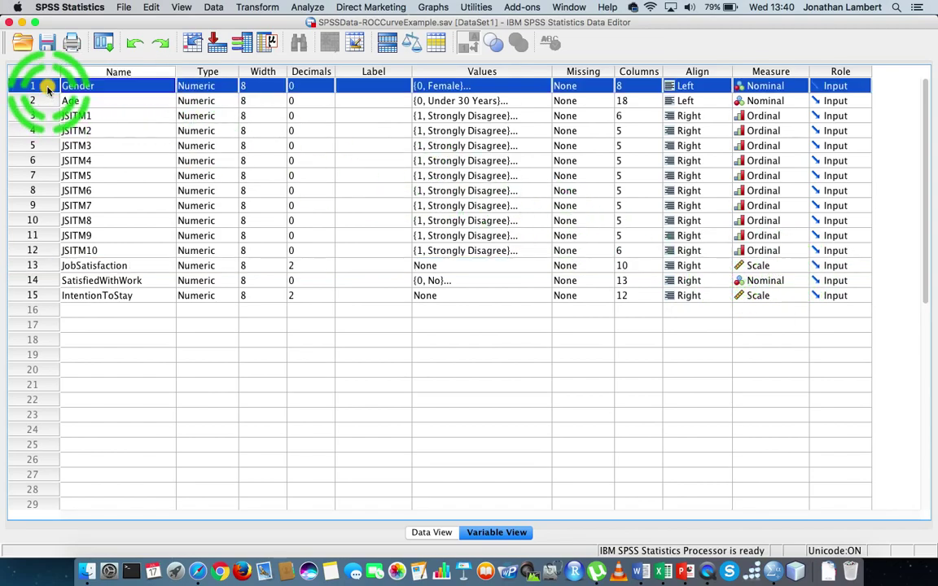
left_click(540, 86)
left_click(544, 85)
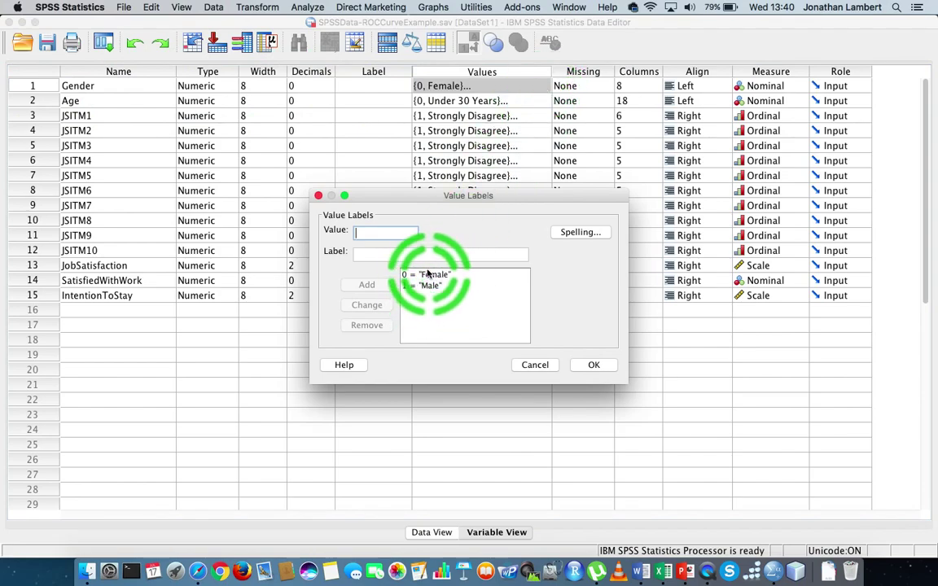
Cancel Gender's value labels and open the Value Labels dialog for Age.
left_click(538, 365)
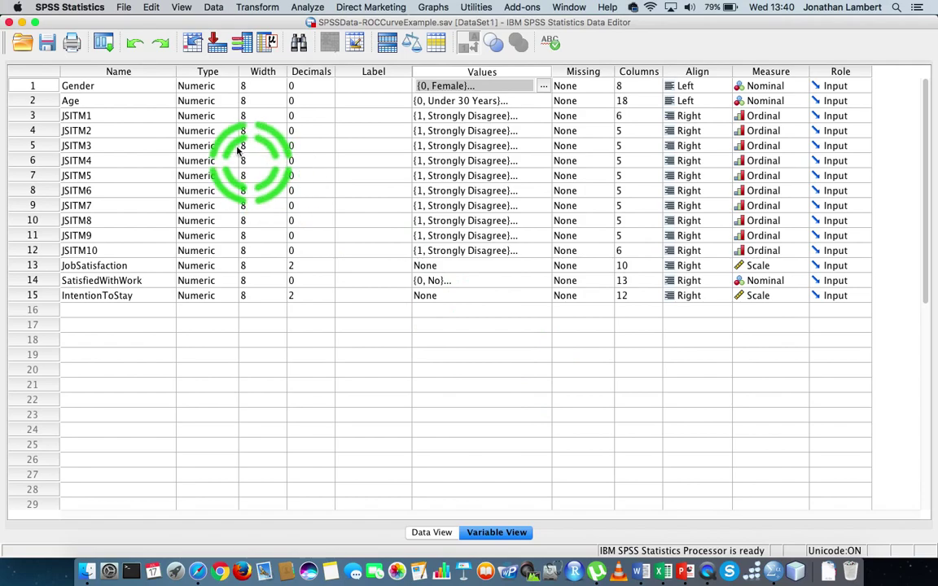
left_click(62, 100)
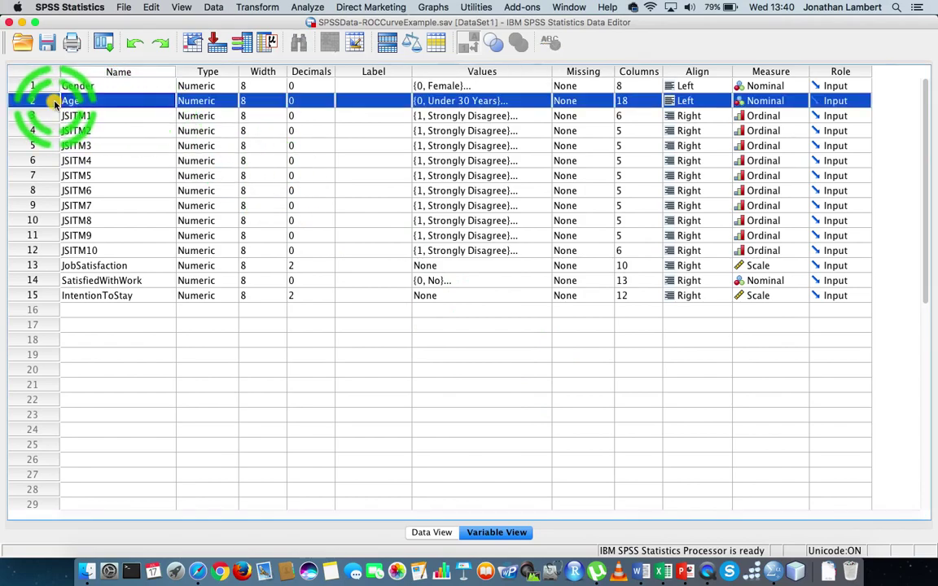
left_click(550, 100)
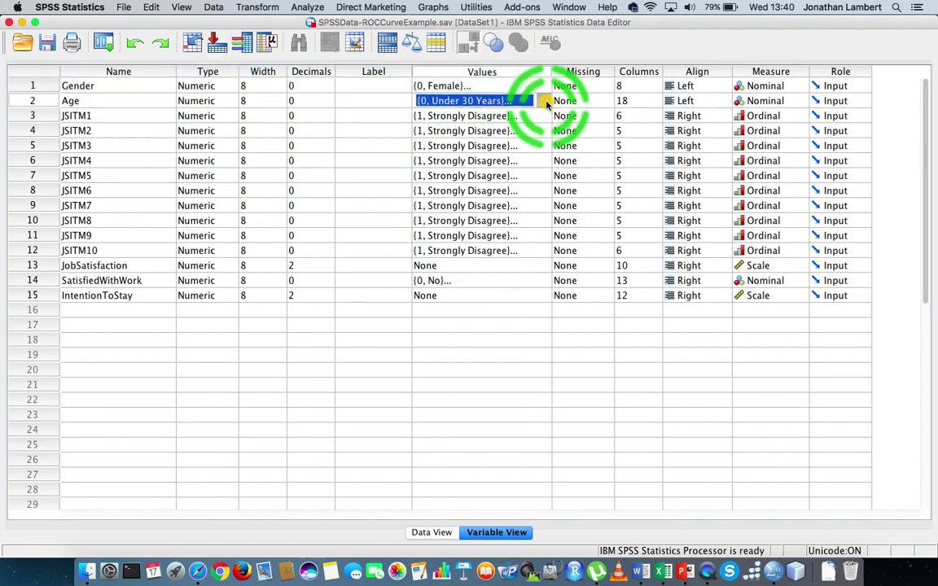
left_click(550, 100)
left_click(454, 309)
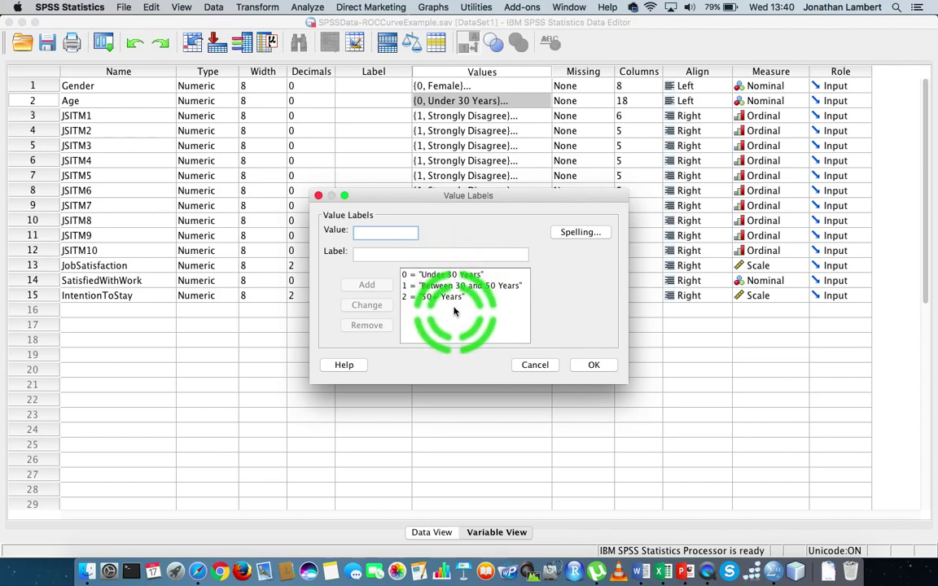
Go over Age's labels 0 = Under 30, 1 = Between 30 and 50, 2 = 50+ Years, then cancel.
left_click(415, 275)
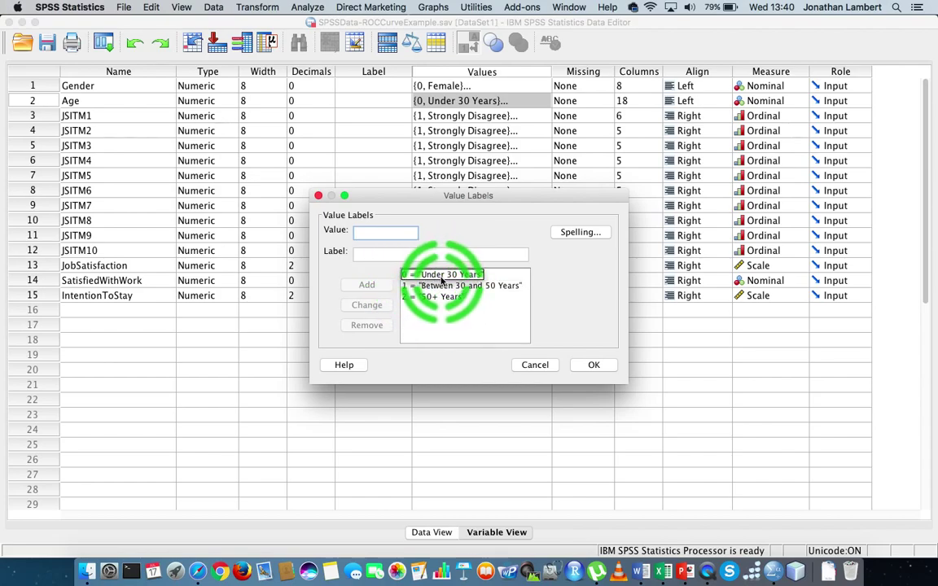
left_click(478, 287)
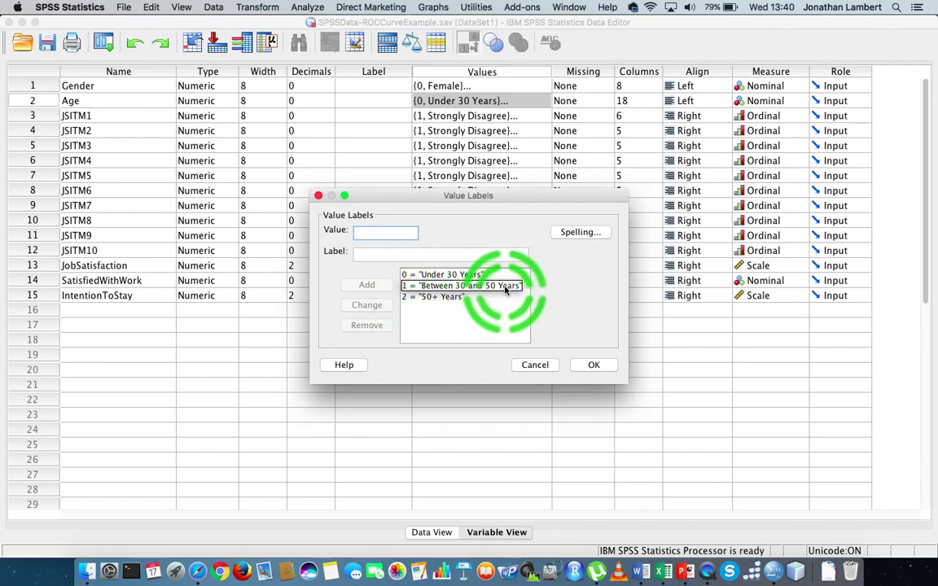
left_click(423, 297)
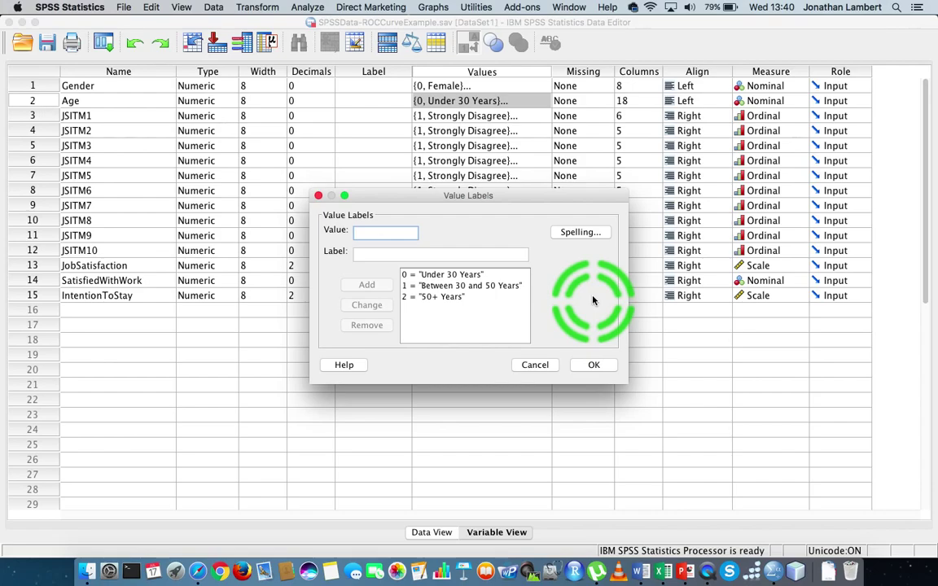
left_click(533, 366)
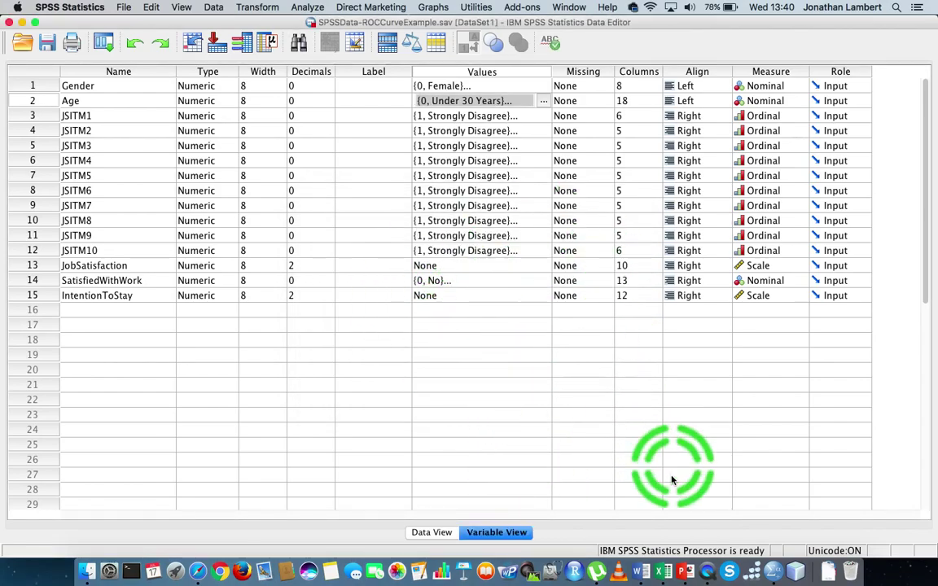
left_click(685, 572)
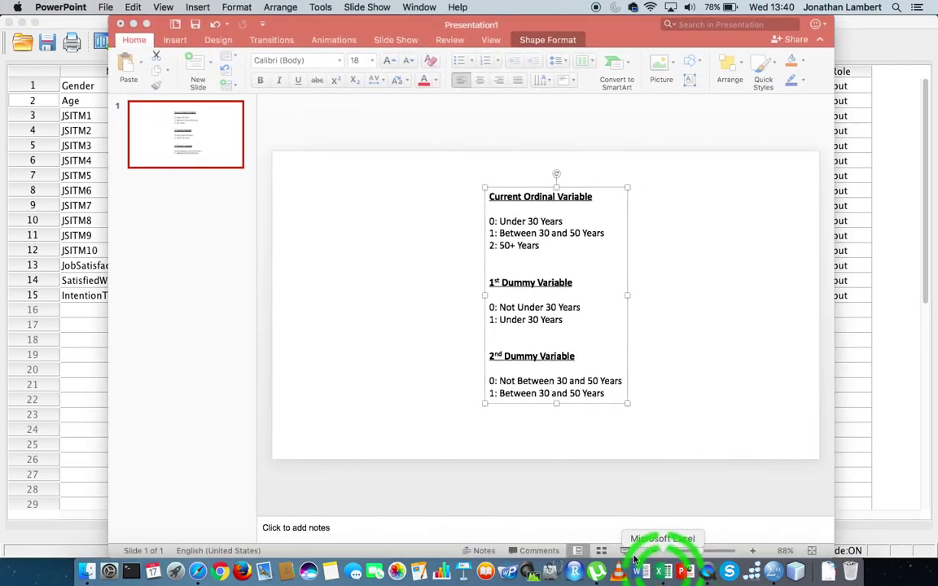
Make the presentation full screen and extend the slide heading to 'Current Ordinal Variable Age'.
left_click(147, 24)
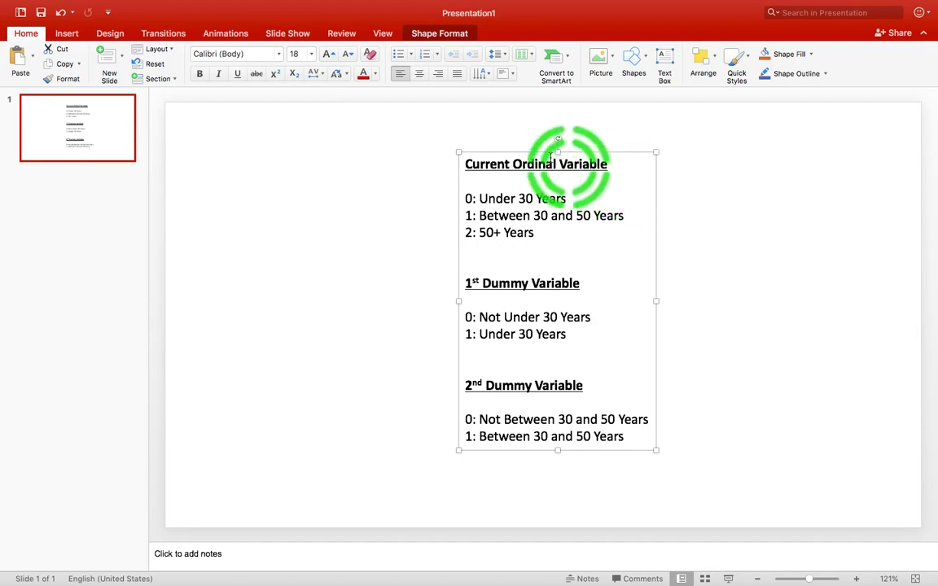
left_click(607, 164)
type("Age")
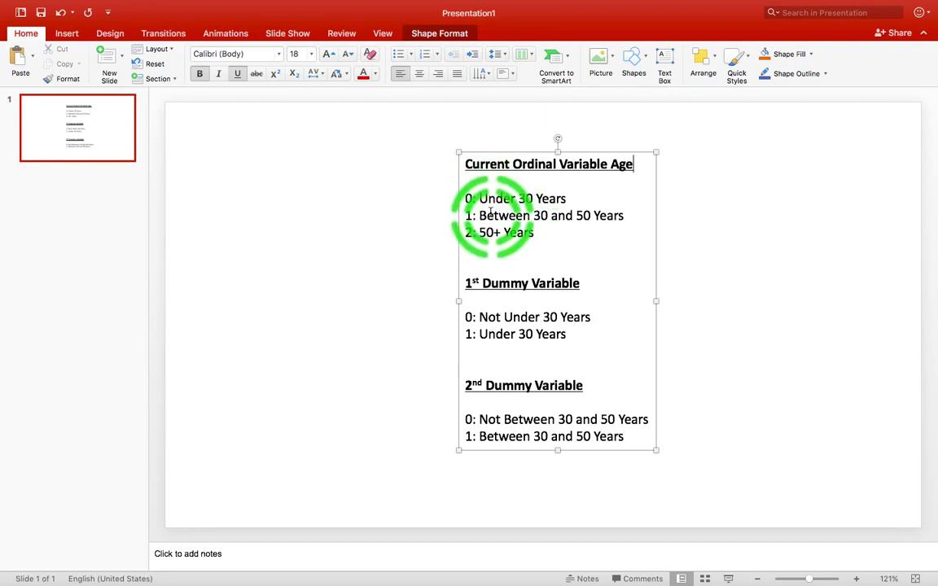
left_click(628, 165)
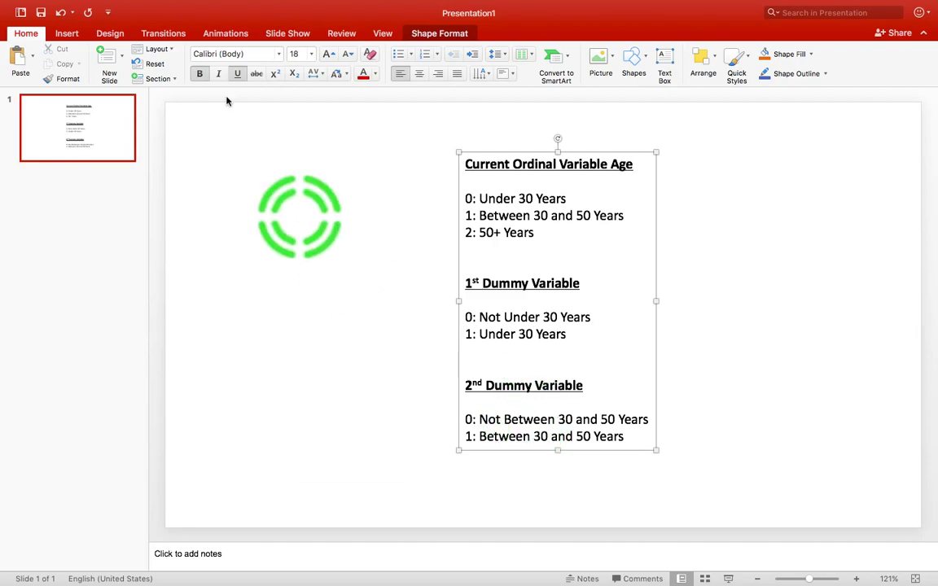
mouse_move(136, 2)
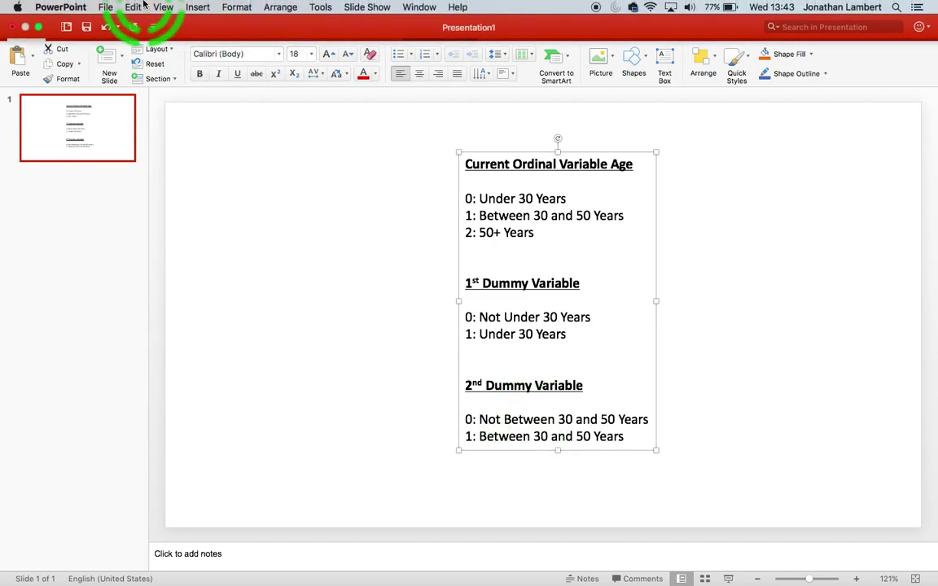
Minimize PowerPoint and choose Transform > Recode into Different Variables in SPSS.
left_click(39, 27)
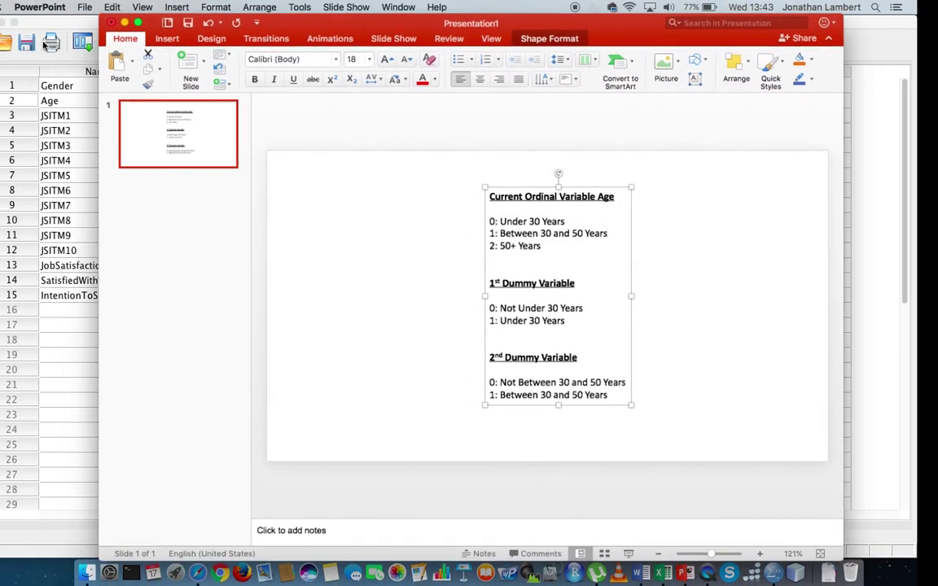
left_click(133, 26)
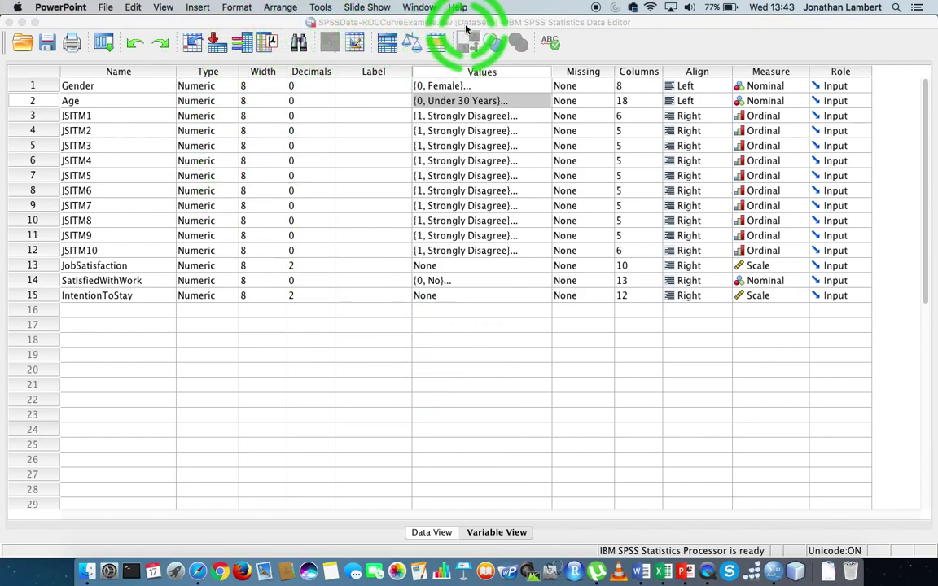
left_click(488, 34)
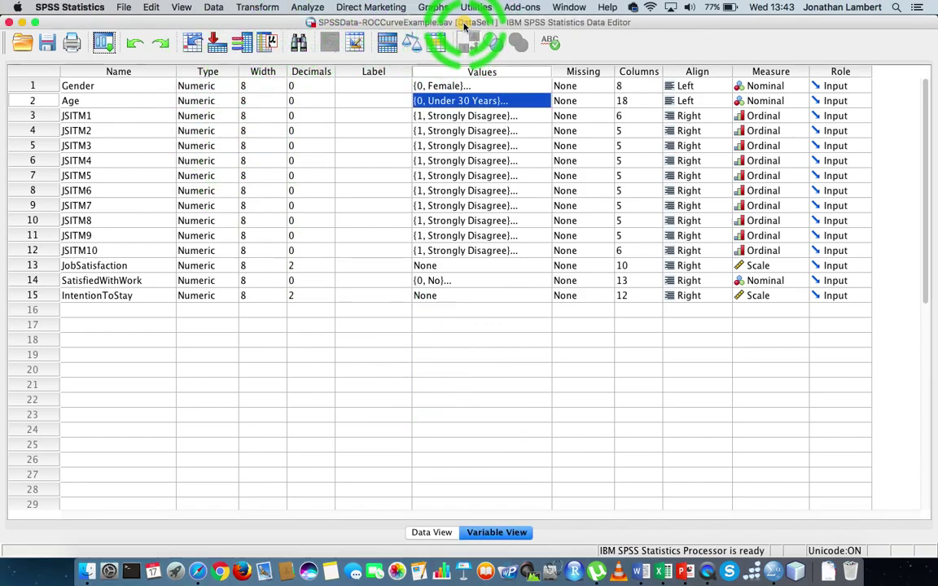
left_click(254, 8)
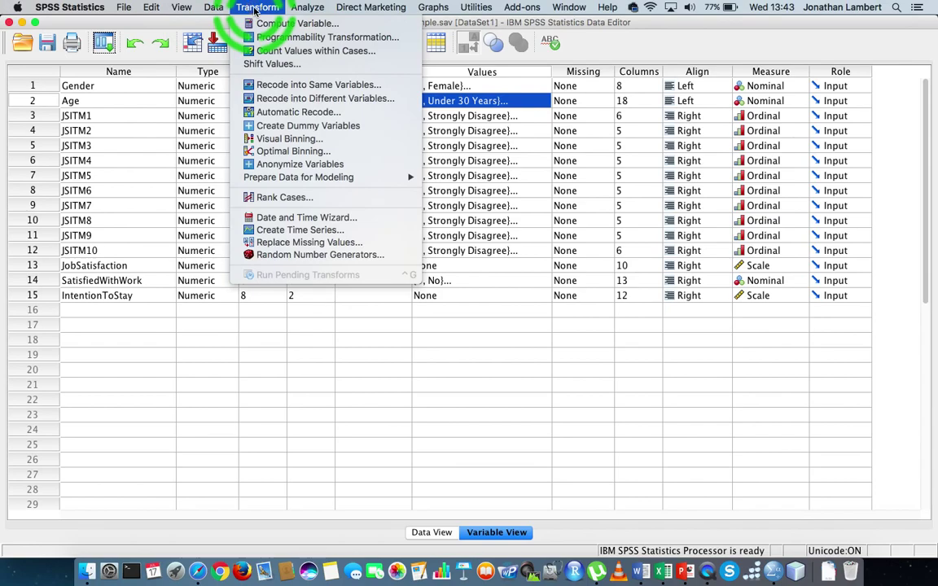
left_click(312, 99)
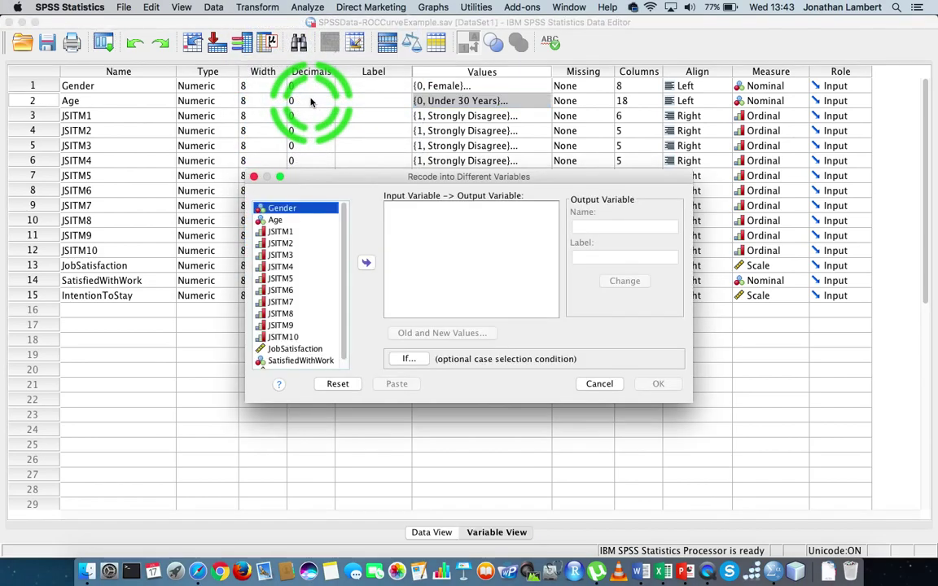
Move Age into the recode list as Age --> ? and place the cursor in Output Variable Name.
left_click(277, 221)
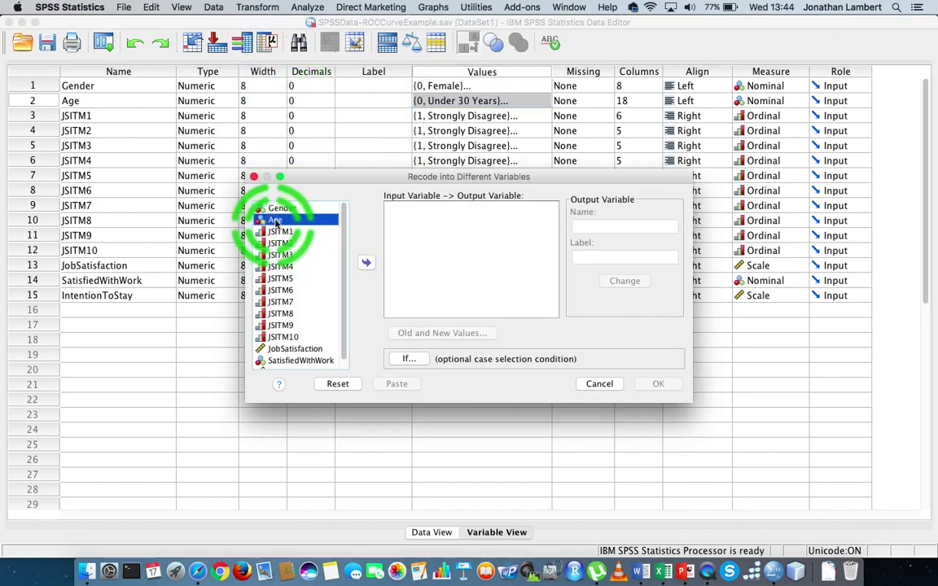
left_click(366, 264)
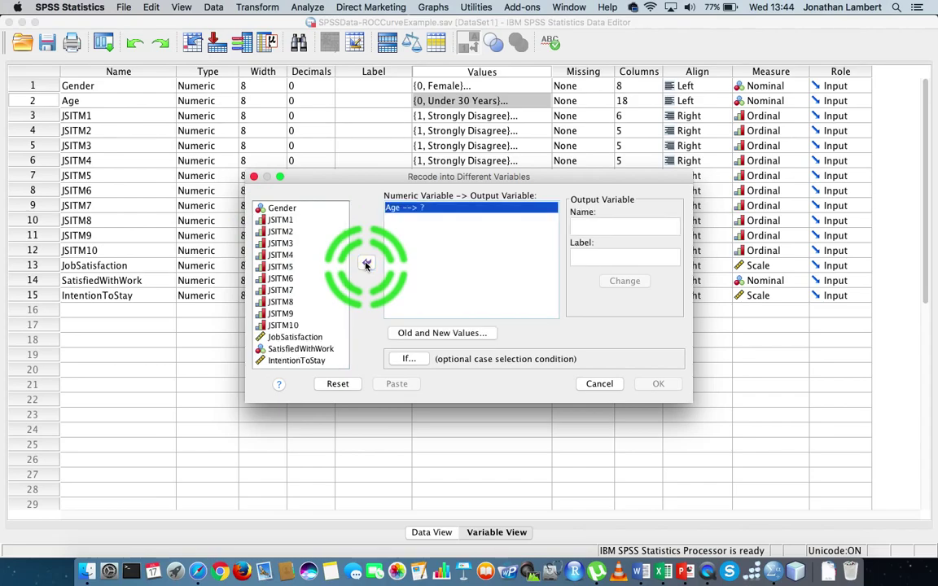
left_click(592, 231)
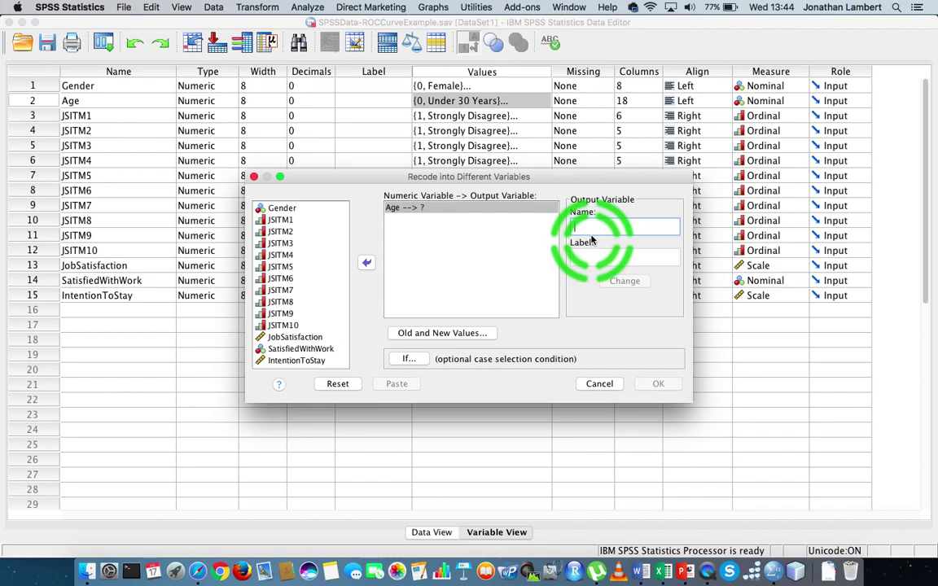